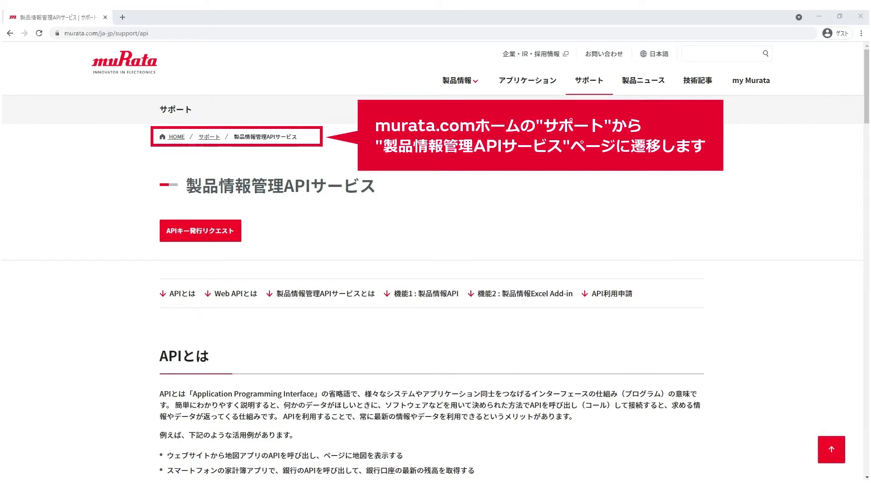
# - Download the 64bit Murata Excel Add-in file from the Excel Add-in version 2.0 page on murata.com
pyautogui.click(498, 300)
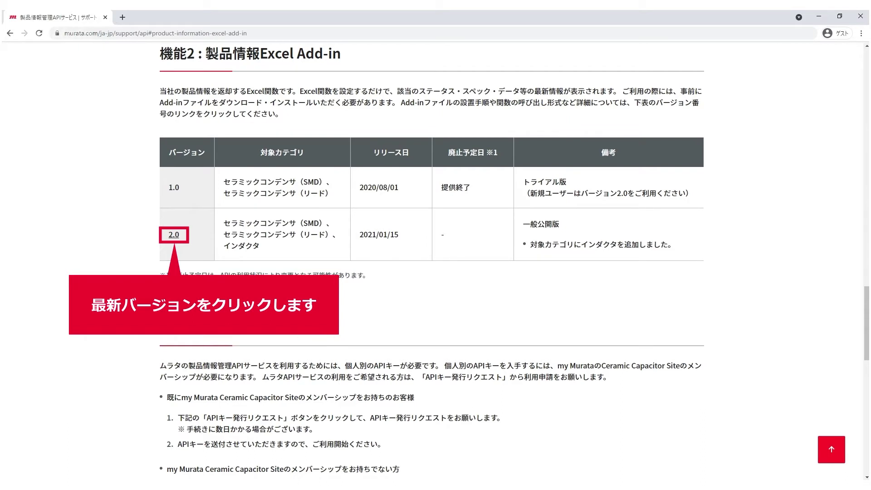
pyautogui.click(175, 236)
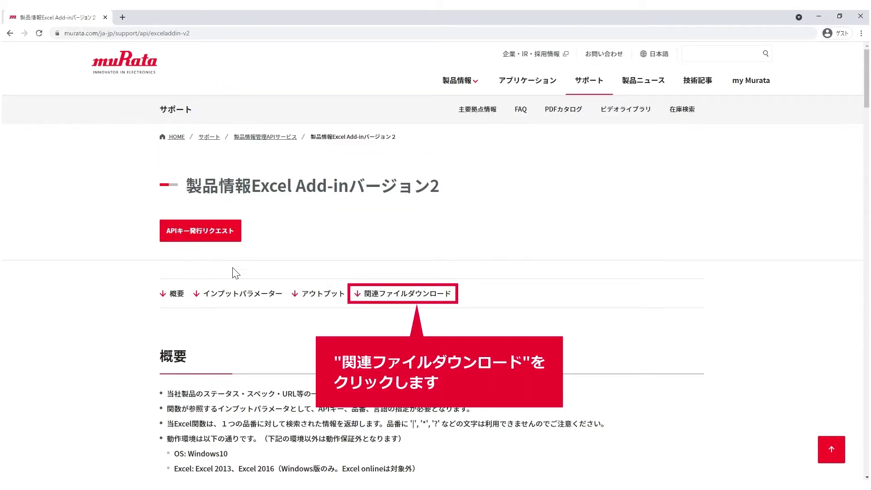
pyautogui.click(405, 295)
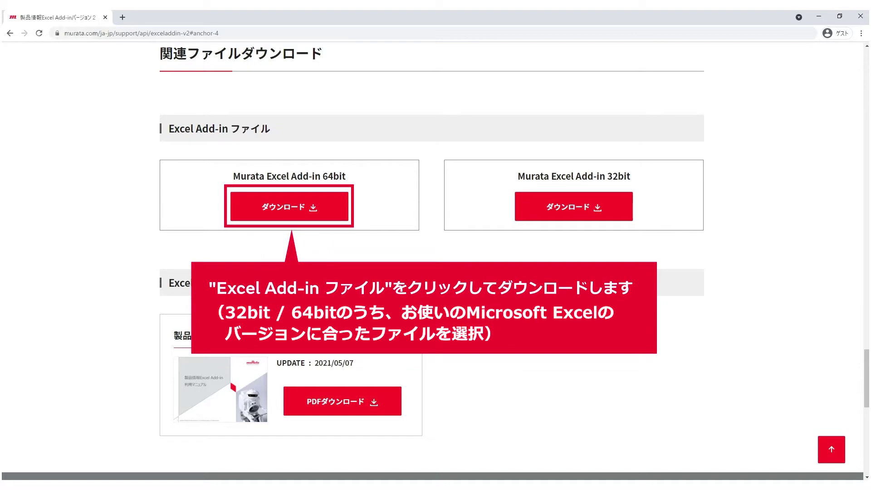
pyautogui.click(283, 219)
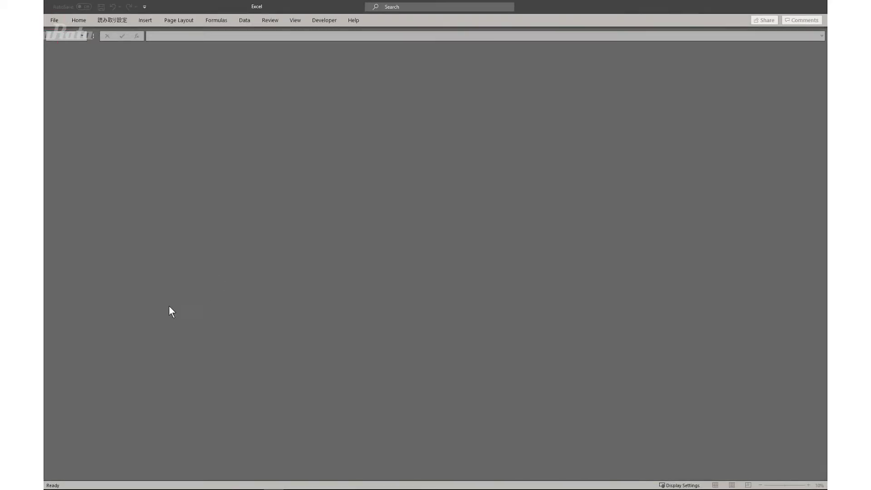
# - Open the Excel Add-ins manager from Excel Options and browse for an add-in file
pyautogui.click(53, 20)
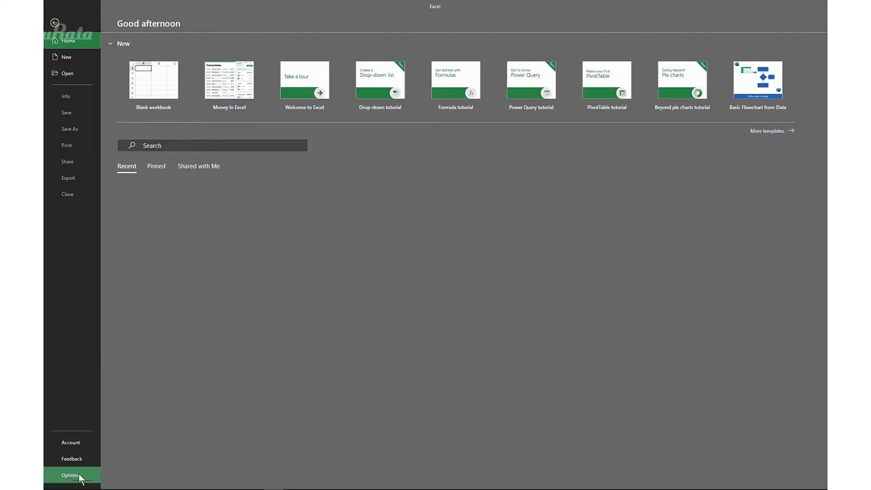
pyautogui.click(70, 475)
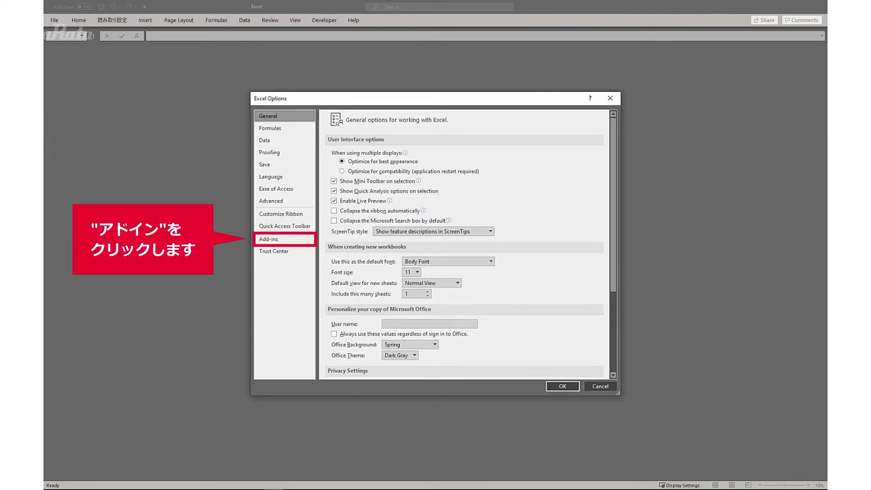
pyautogui.click(293, 242)
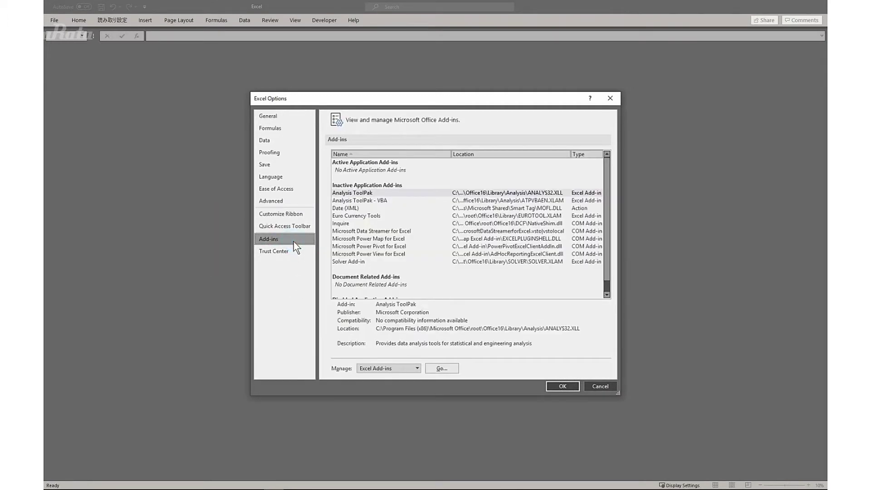
pyautogui.click(441, 369)
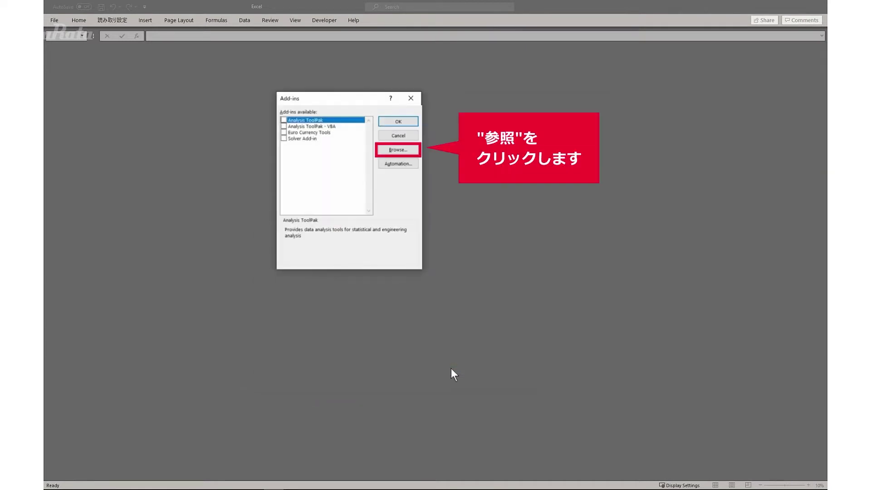
pyautogui.click(407, 152)
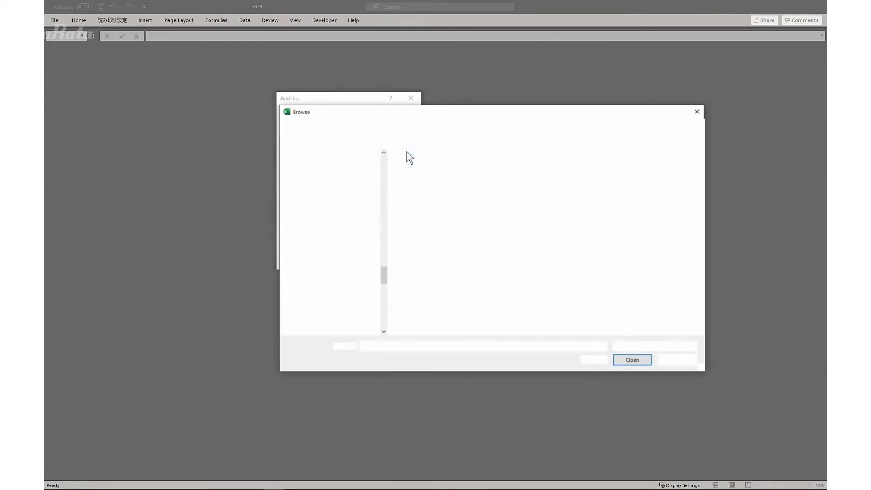
# - Load 'Murata Excel Add-in 32bit.xll' from the add-in folder into Excel
pyautogui.doubleClick(436, 168)
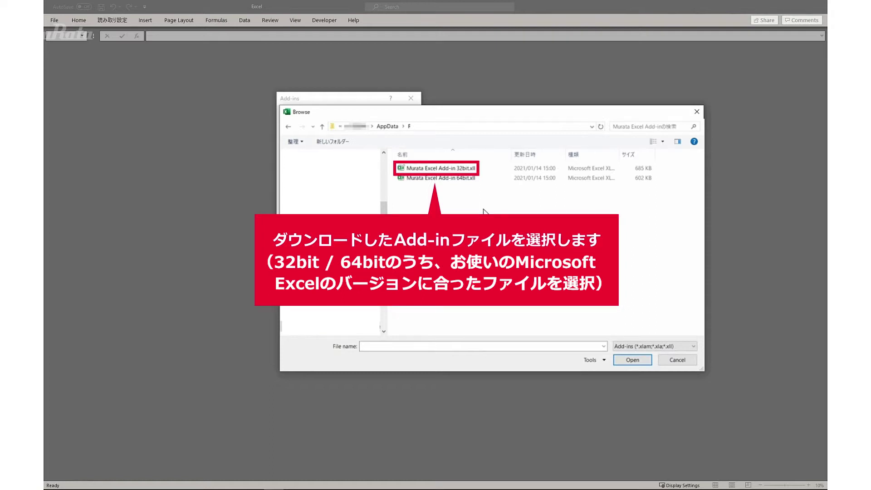
pyautogui.click(507, 169)
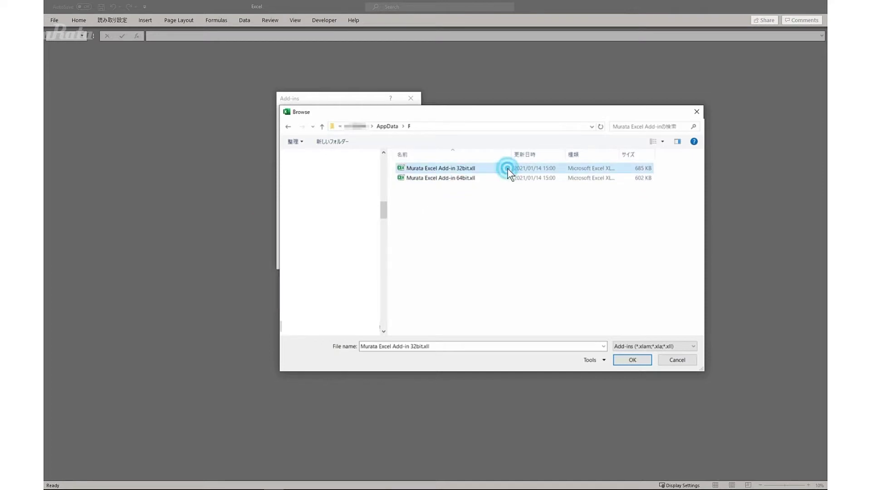
pyautogui.doubleClick(507, 168)
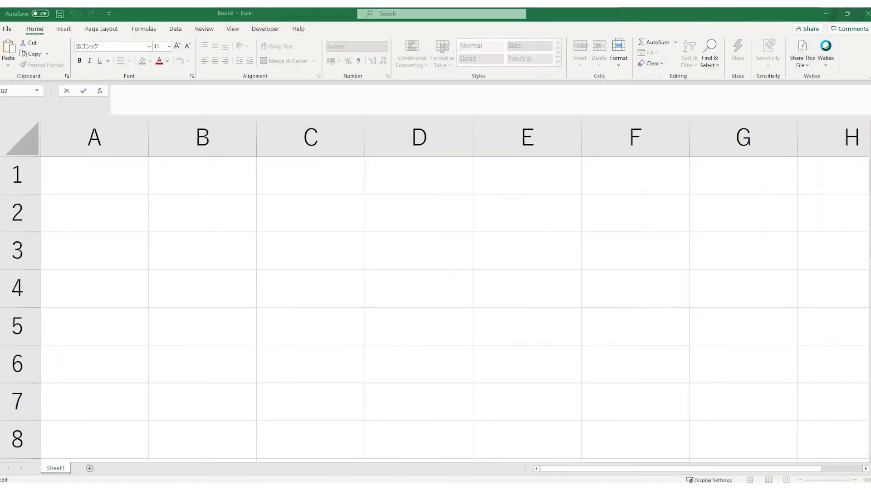
# - Enter MURATA_GET_PRODUCTION_STATUS in B2 with the pasted API key, part GRM31A5C3A151FW01J and language en
pyautogui.click(185, 219)
pyautogui.write('=')
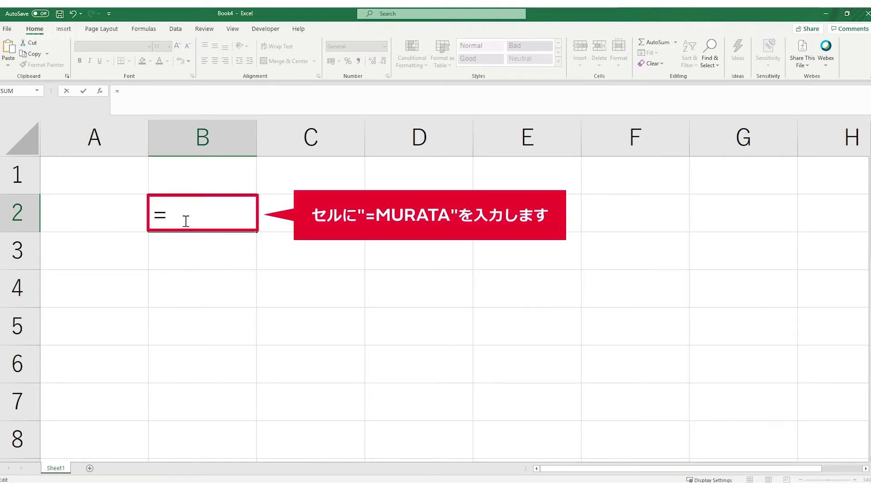
pyautogui.write('MURATA')
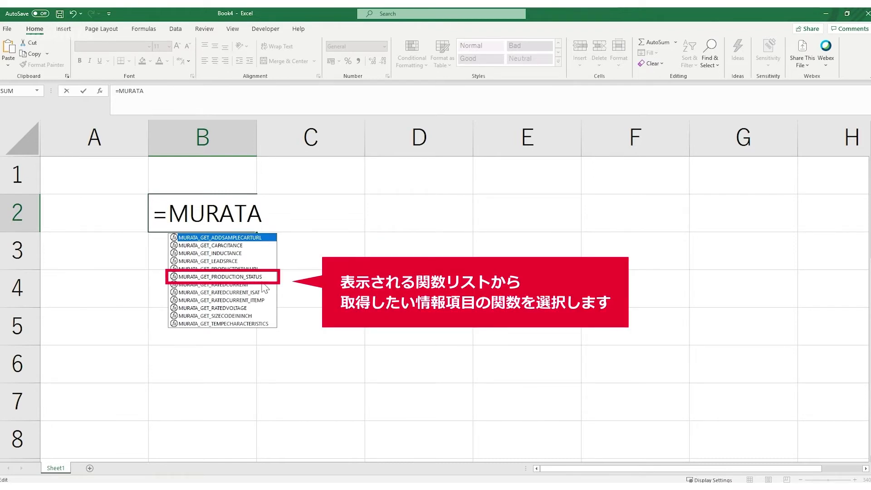
pyautogui.click(267, 276)
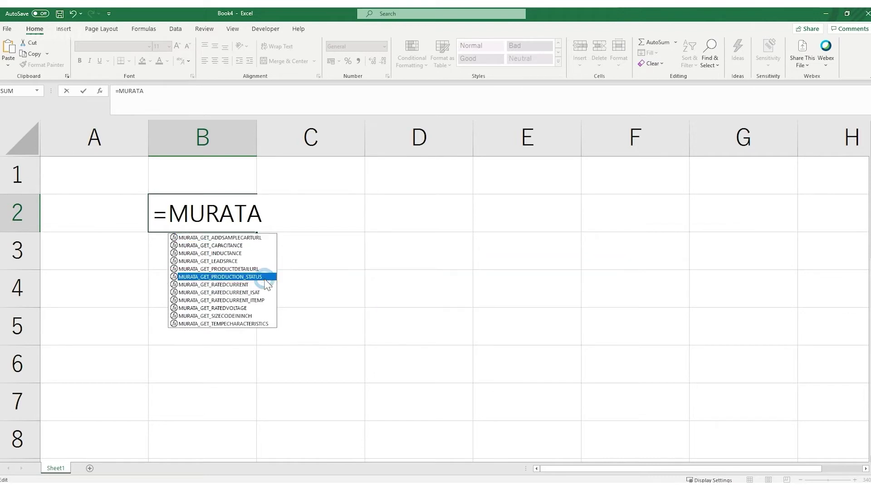
pyautogui.doubleClick(272, 276)
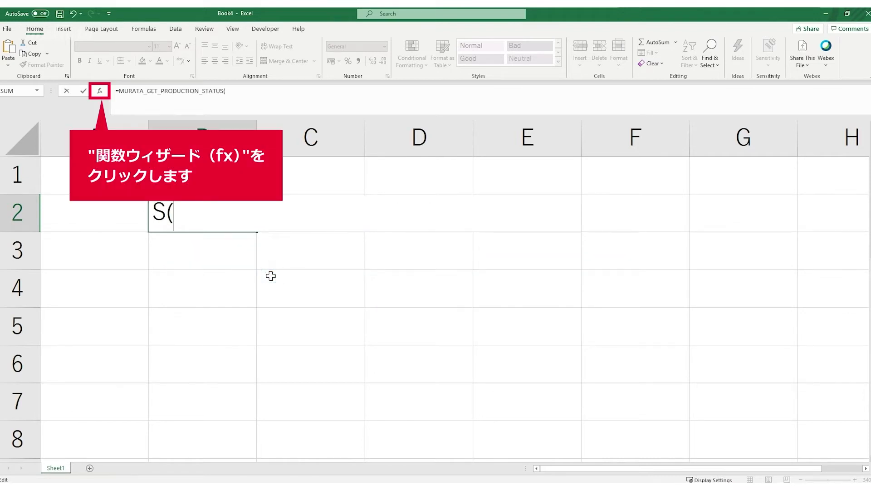
pyautogui.click(101, 91)
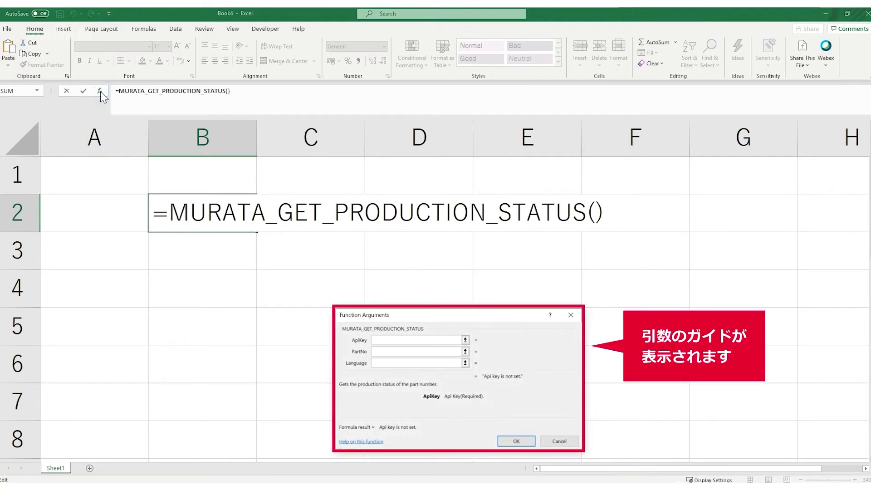
pyautogui.hotkey('ctrl', 'v')
pyautogui.press('Tab')
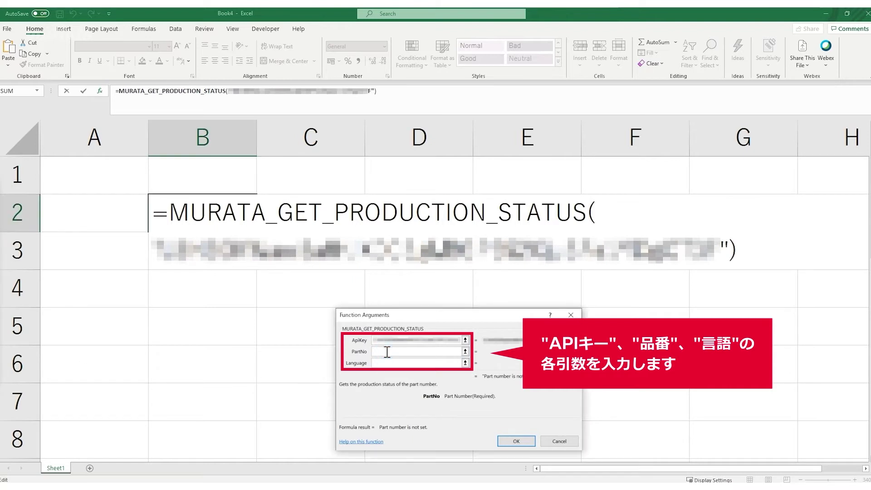
pyautogui.write('GRM31A5C3A151FW01J')
pyautogui.click(413, 363)
pyautogui.write('en')
pyautogui.press('Tab')
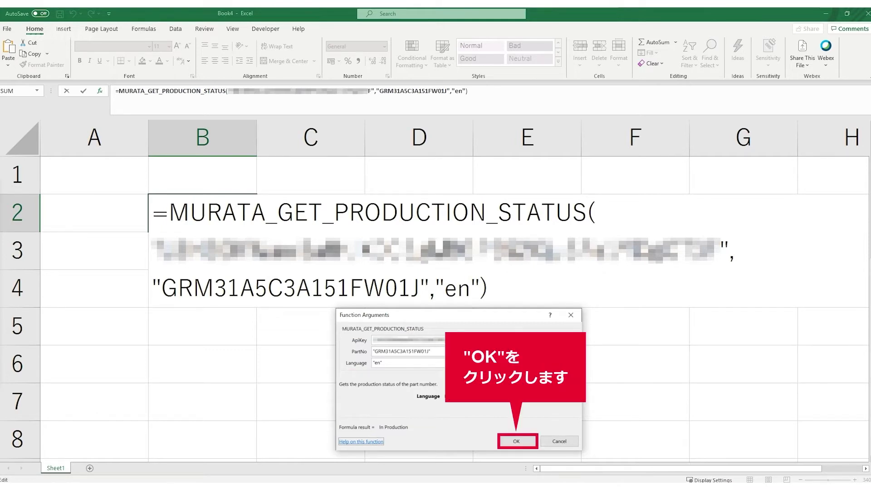
pyautogui.click(531, 441)
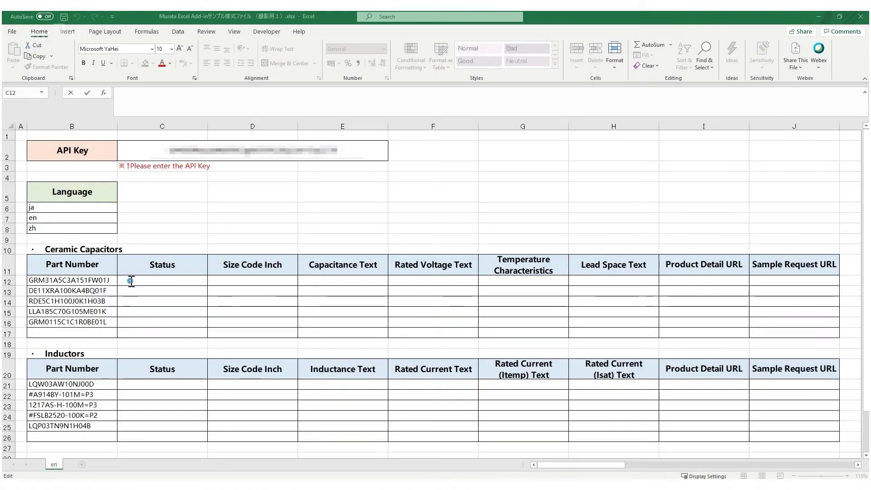
# - Enter =MURATA_GET_PRODUCTION_STATUS($C$2,$B12,$B$7) in C12 for the first capacitor's status
pyautogui.click(131, 281)
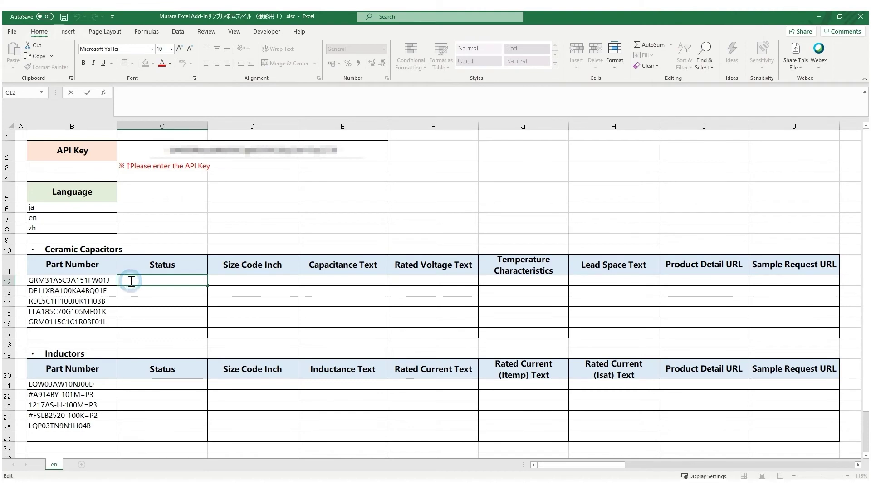
pyautogui.write('=')
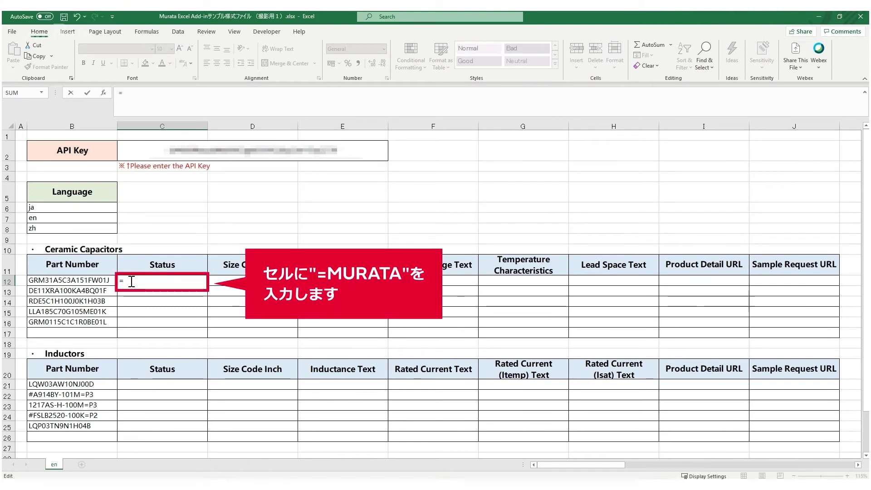
pyautogui.write('MURATA')
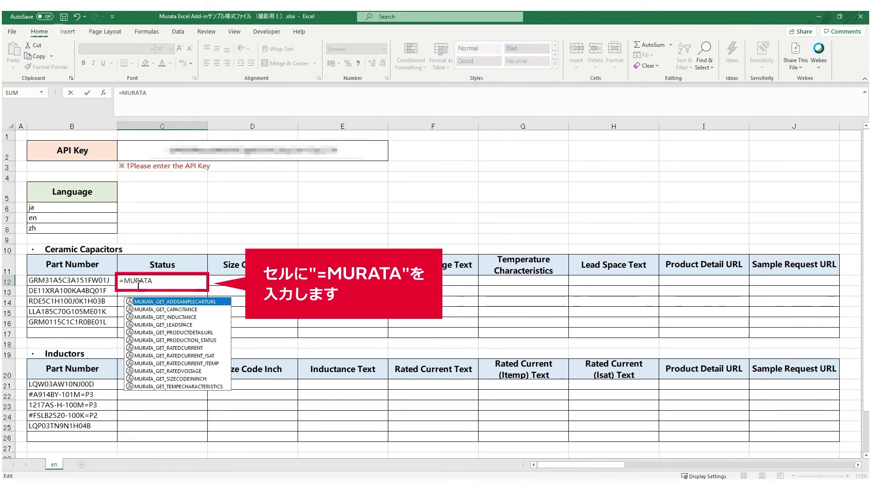
pyautogui.click(220, 341)
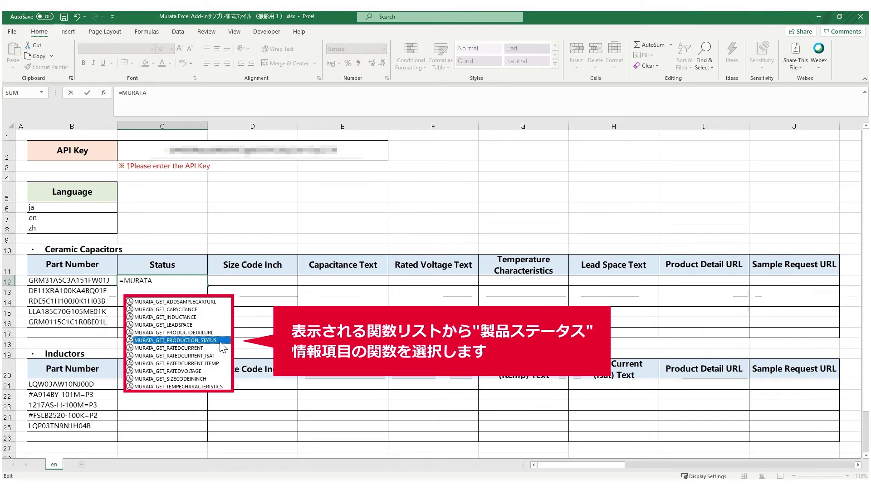
pyautogui.doubleClick(220, 341)
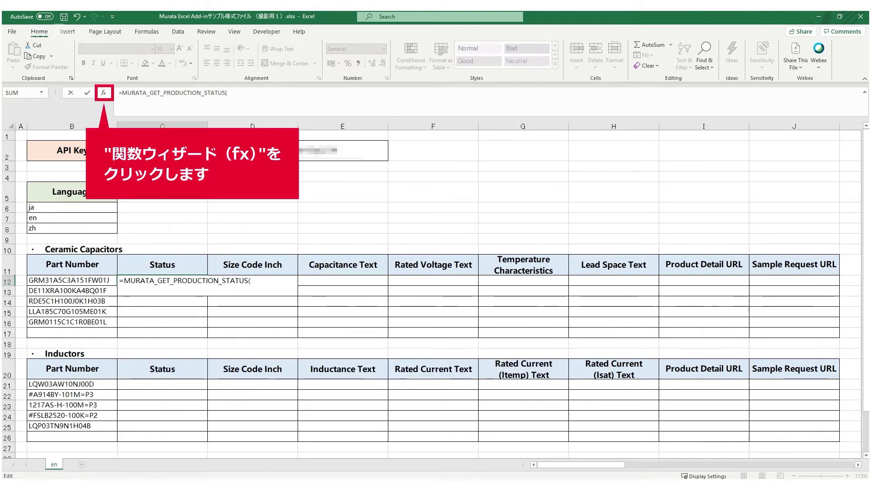
pyautogui.click(104, 93)
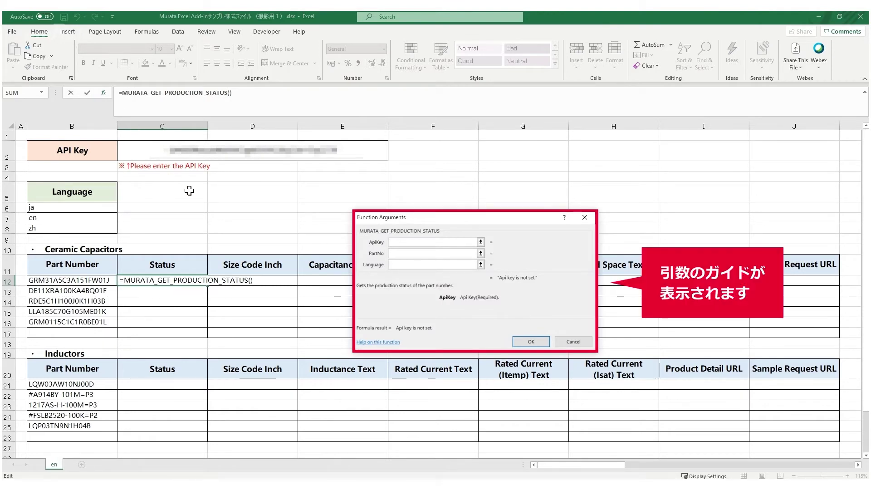
pyautogui.write('C2')
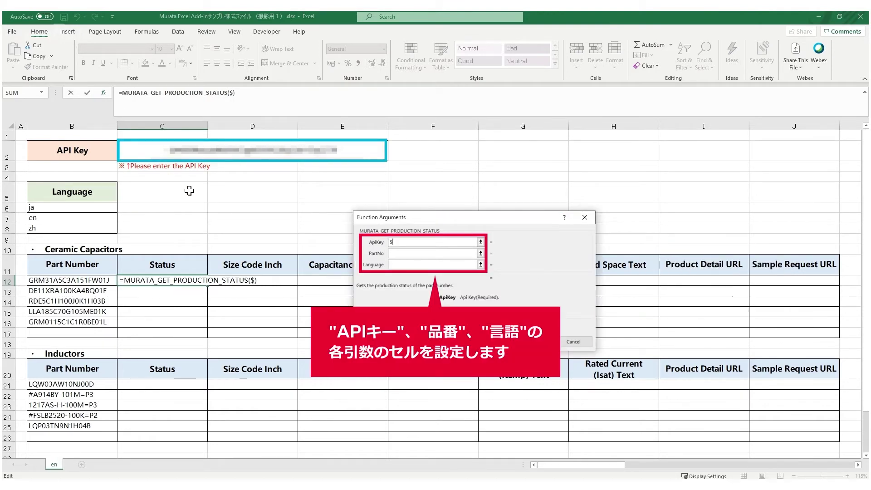
pyautogui.press('F4')
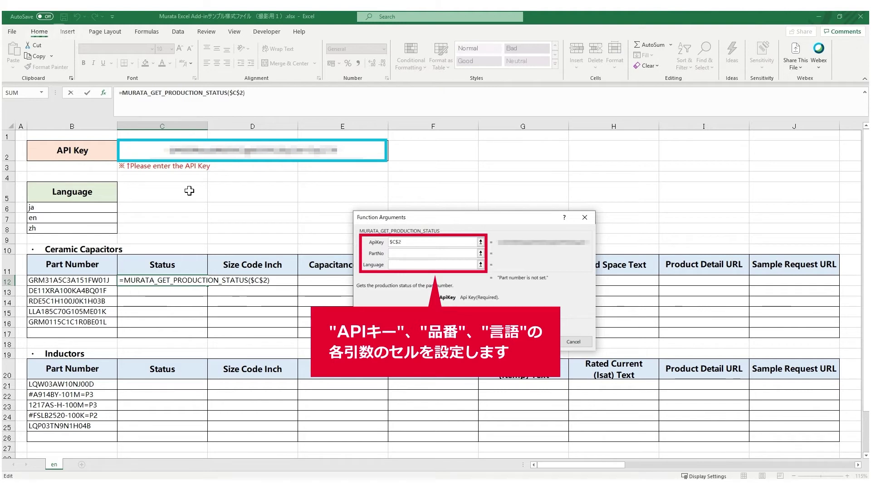
pyautogui.press('Tab')
pyautogui.write('$B12')
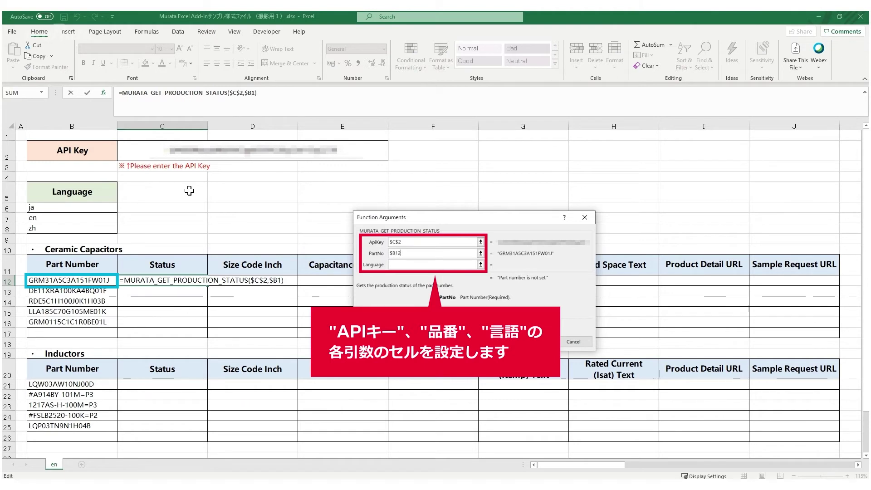
pyautogui.press('Tab')
pyautogui.write('$B$7')
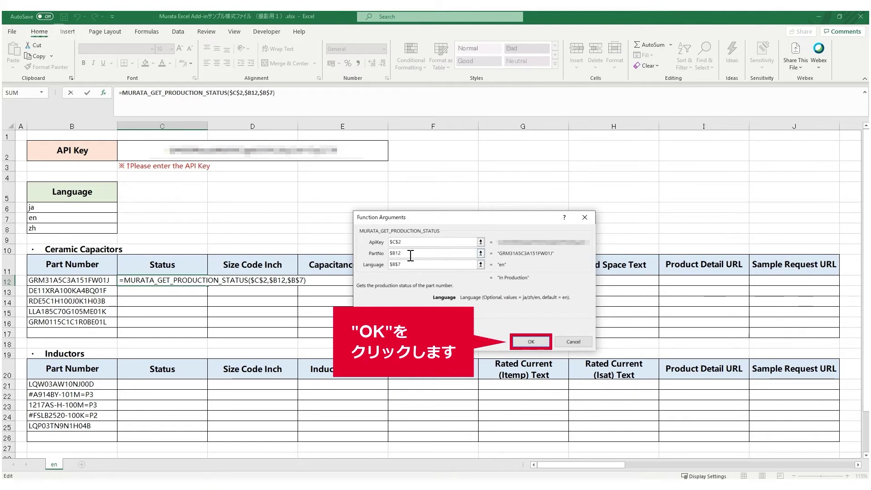
pyautogui.click(540, 342)
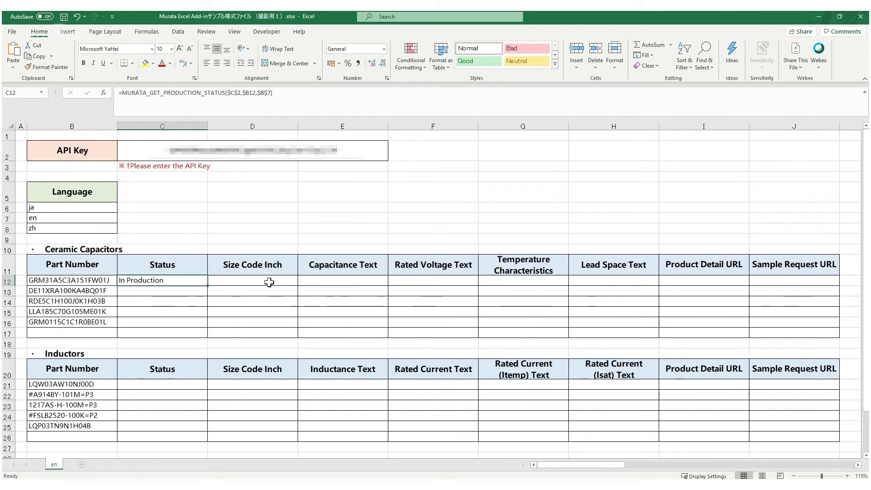
# - Enter =MURATA_GET_SIZECODEININCH($C$2,$B12,$B$7) in D12, showing 1206 (3216M)
pyautogui.doubleClick(268, 282)
pyautogui.write('=')
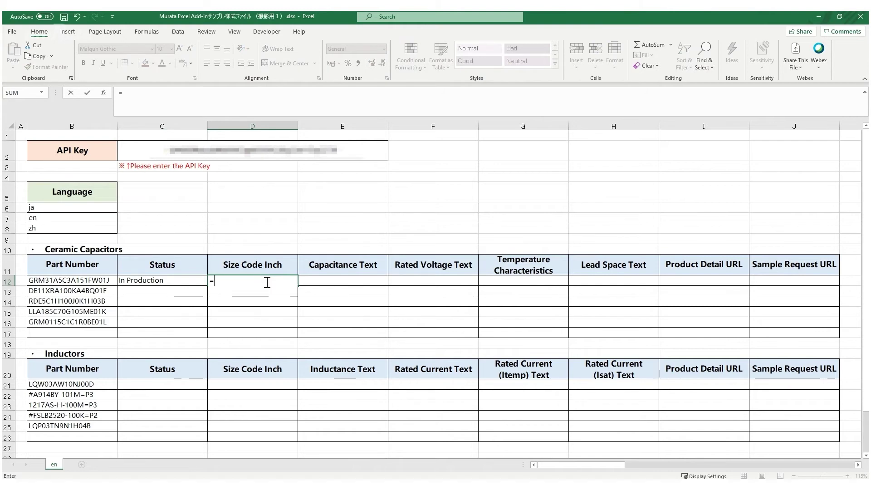
pyautogui.write('MURATA')
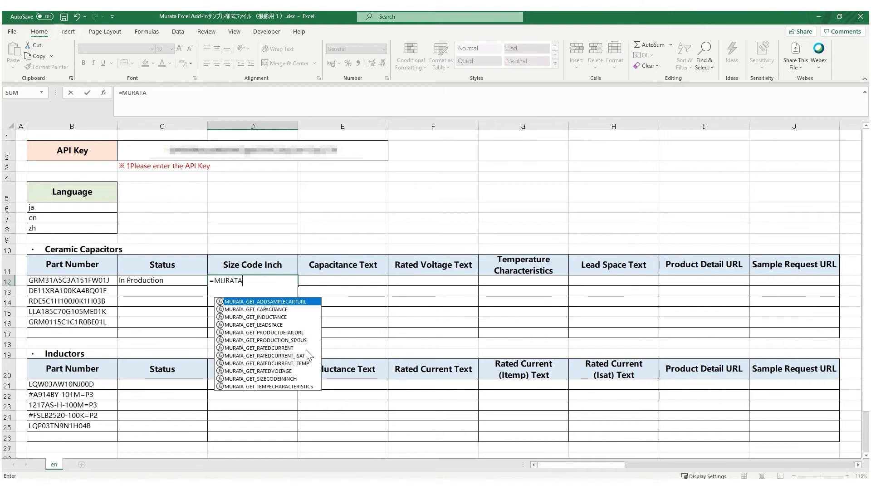
pyautogui.click(305, 378)
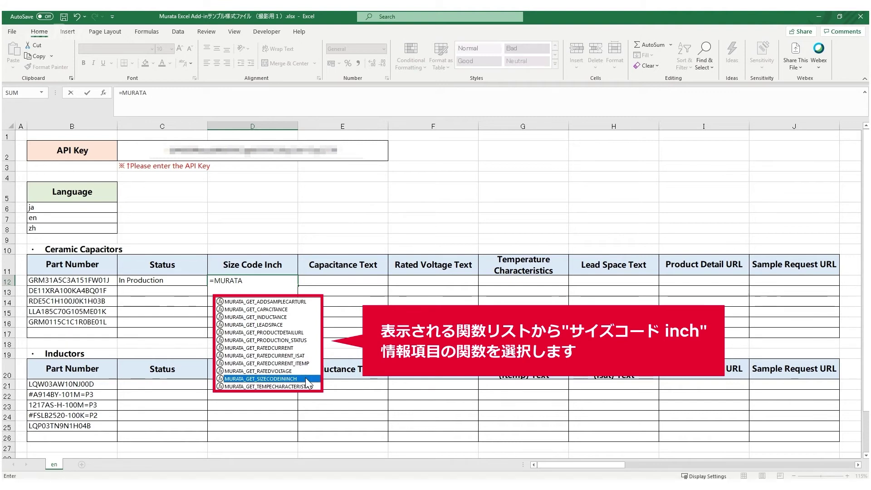
pyautogui.doubleClick(306, 378)
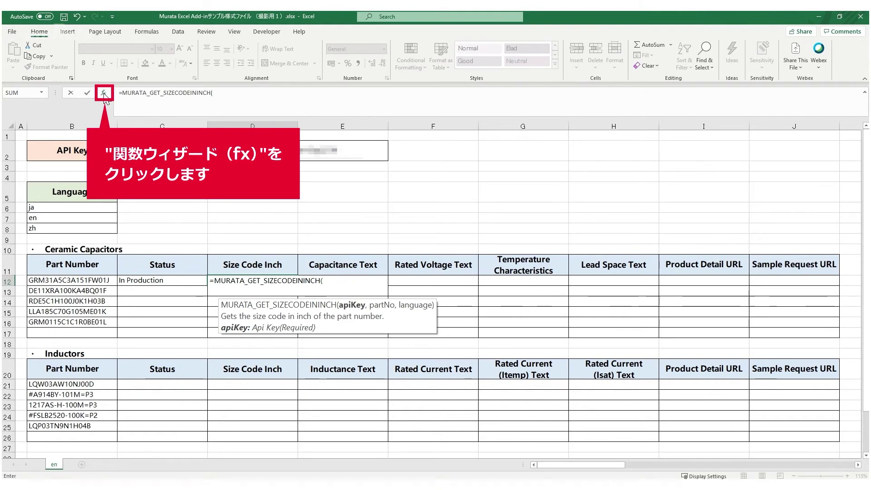
pyautogui.click(103, 93)
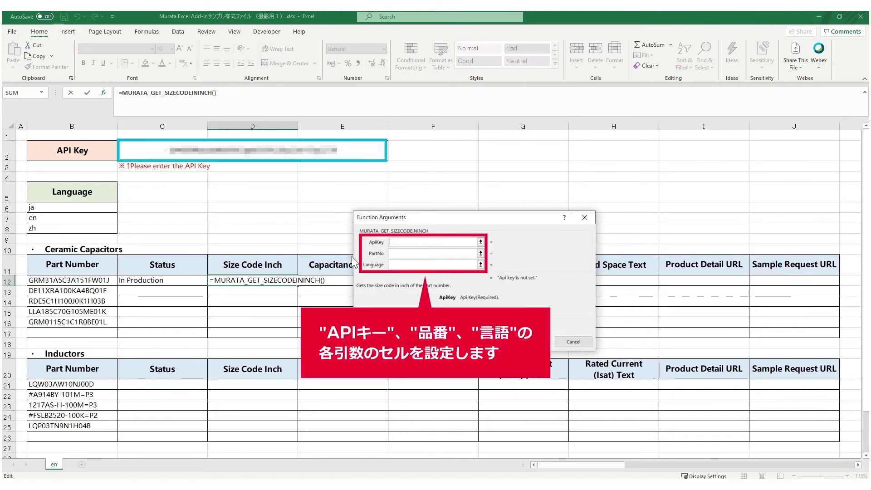
pyautogui.write('$C$')
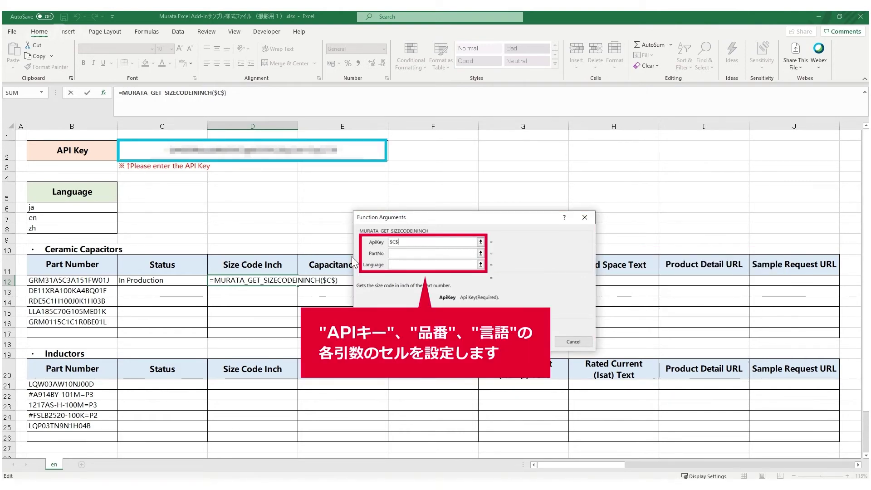
pyautogui.write('2')
pyautogui.press('Tab')
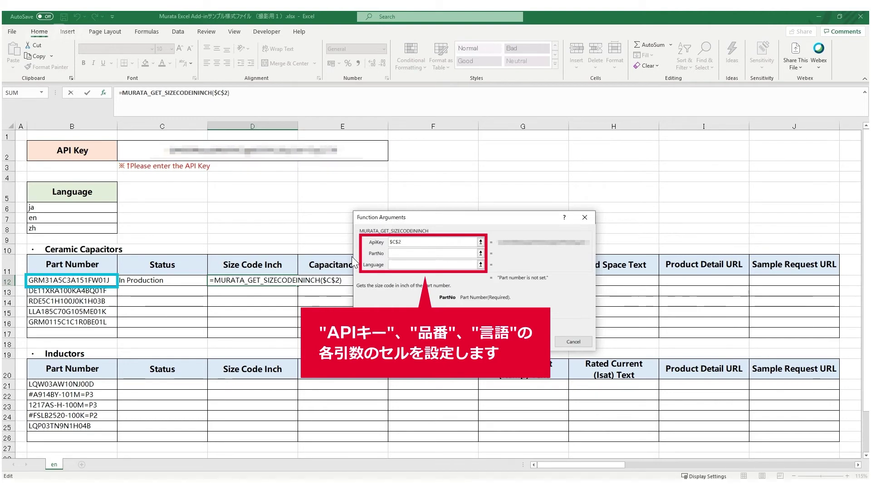
pyautogui.write('$B12')
pyautogui.press('Tab')
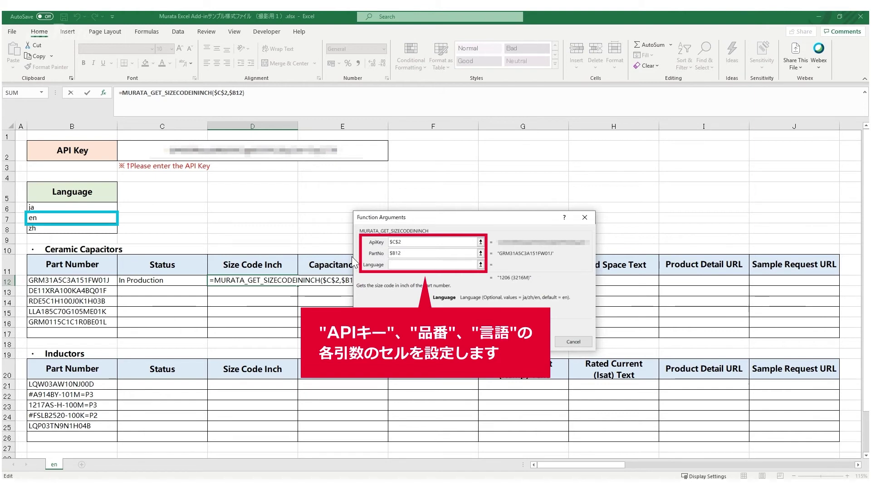
pyautogui.write('$B$7')
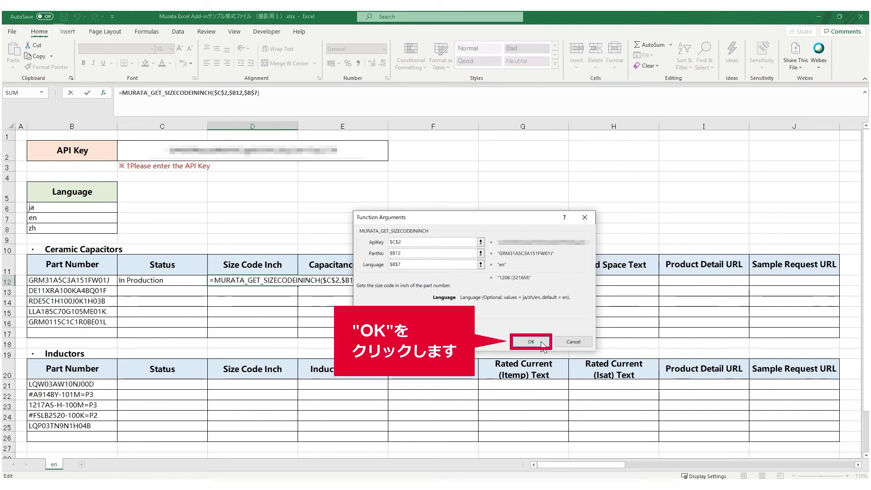
pyautogui.click(530, 341)
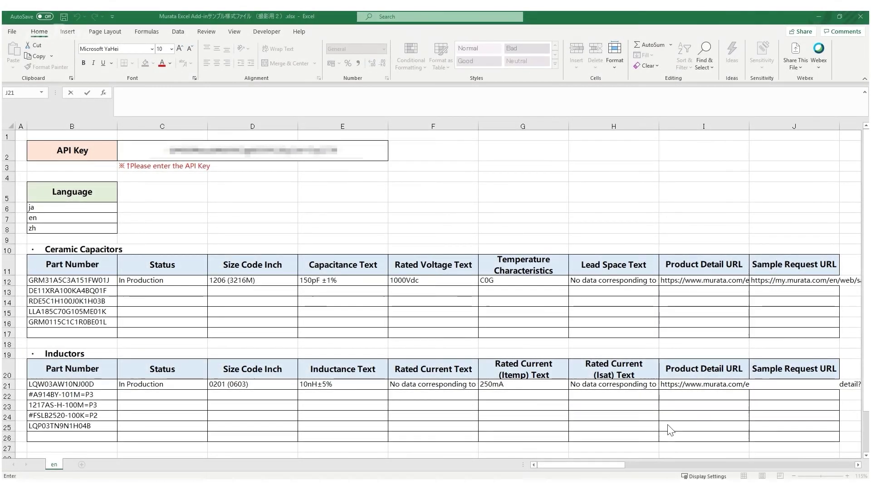
# - Enter =MURATA_GET_ADDSAMPLECARTURL($C$2,$B21,$B$7) in J21 for the first inductor's sample URL
pyautogui.doubleClick(762, 384)
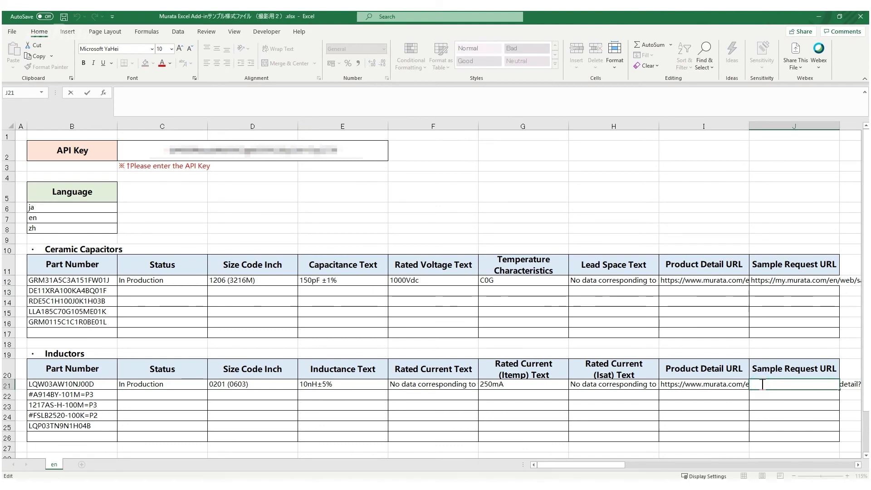
pyautogui.write('=MURATA')
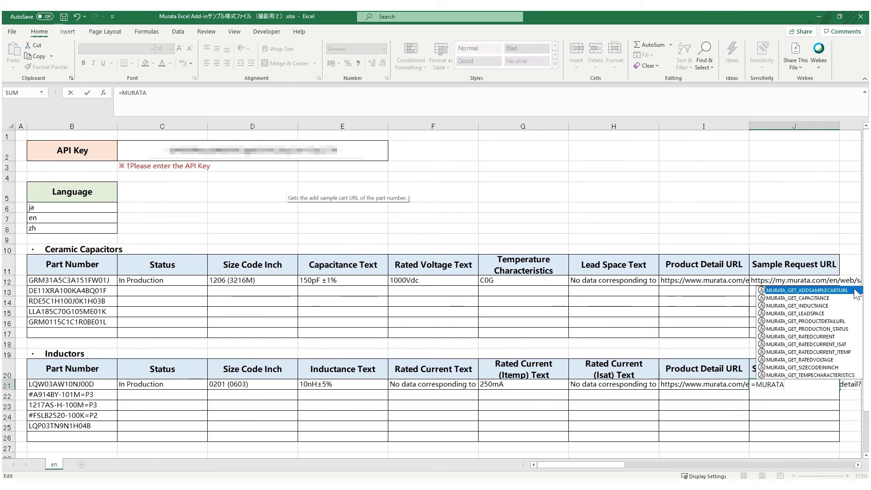
pyautogui.doubleClick(854, 289)
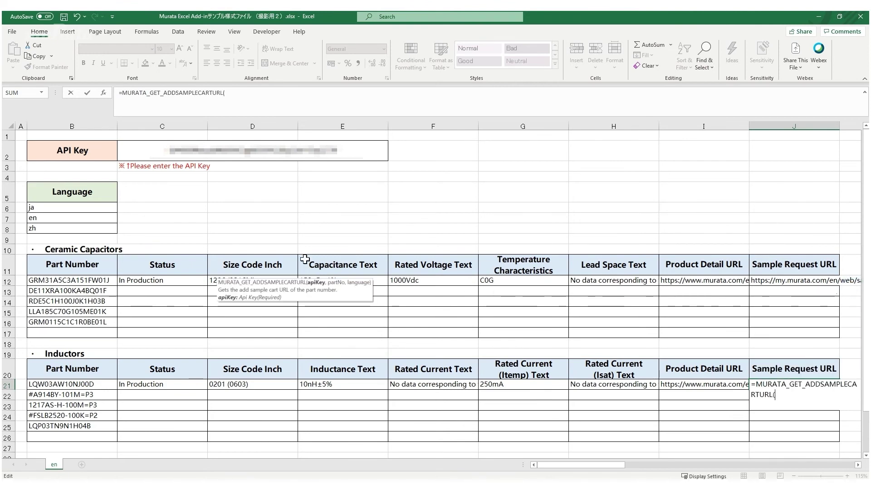
pyautogui.click(103, 93)
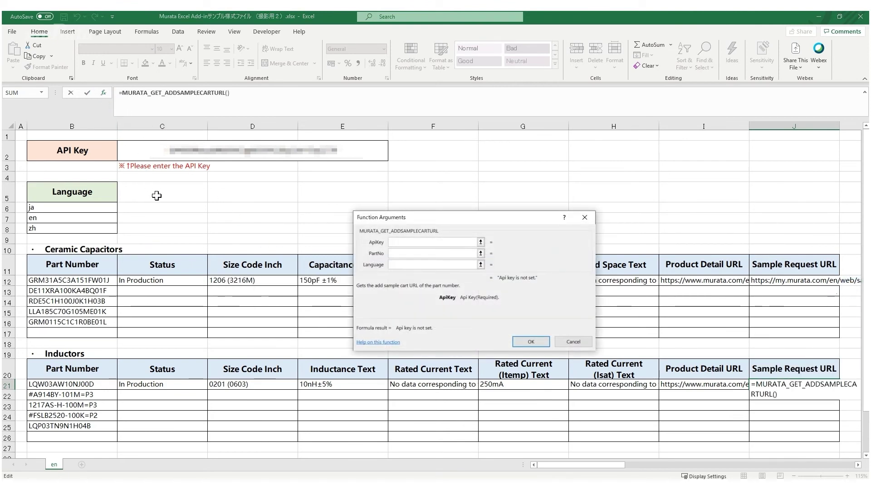
pyautogui.write('$C$2')
pyautogui.press('Tab')
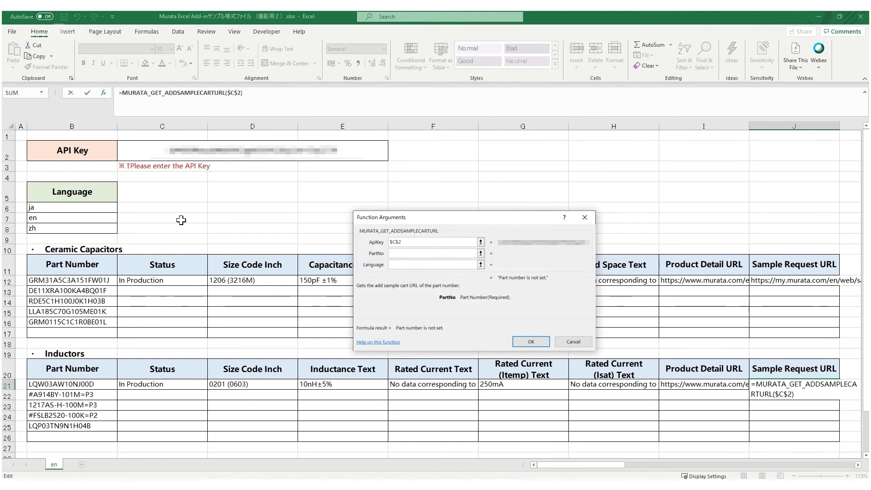
pyautogui.write('$B')
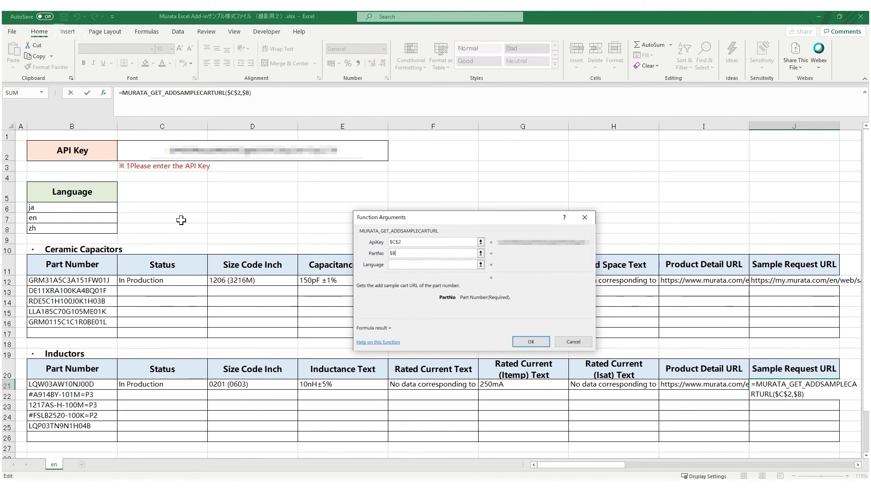
pyautogui.write('21')
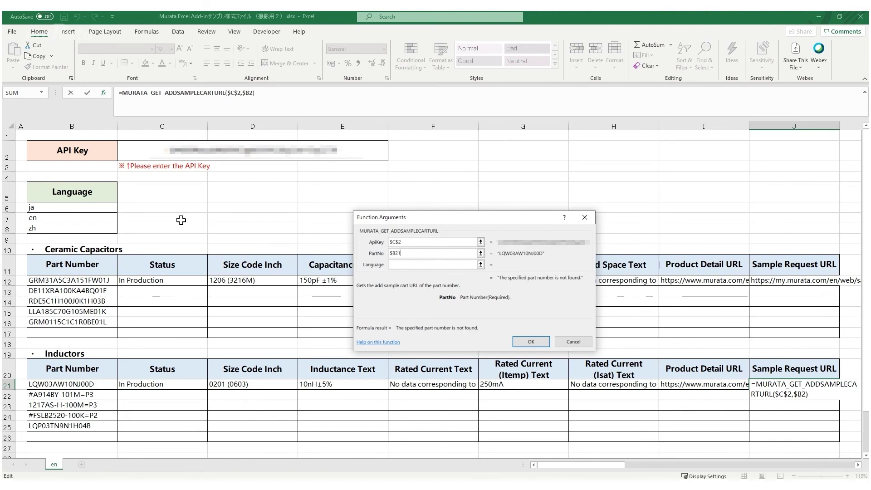
pyautogui.press('Tab')
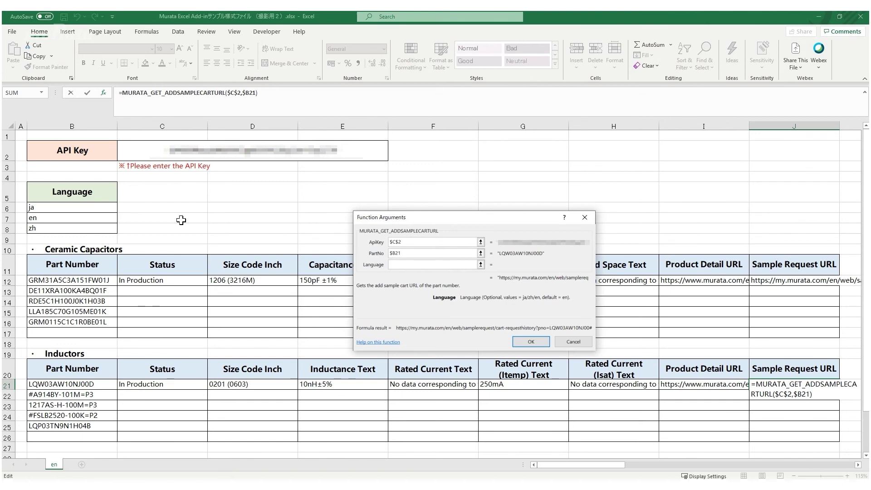
pyautogui.write('$B$7')
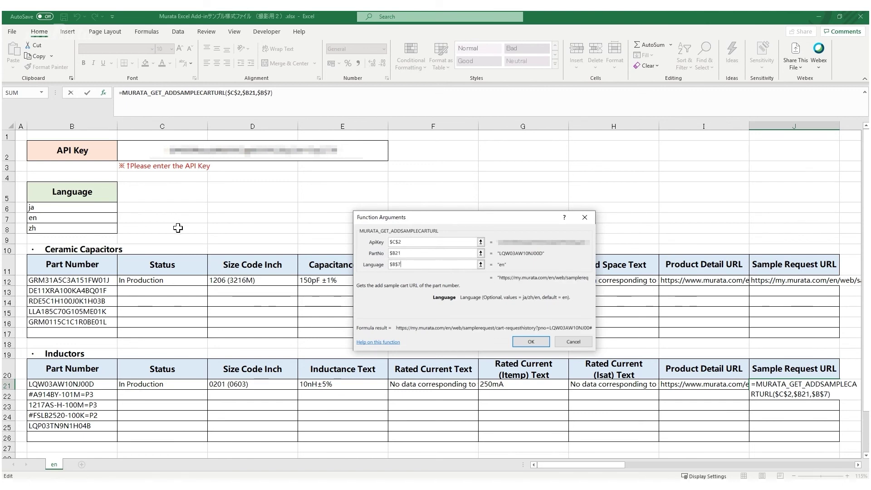
pyautogui.click(527, 344)
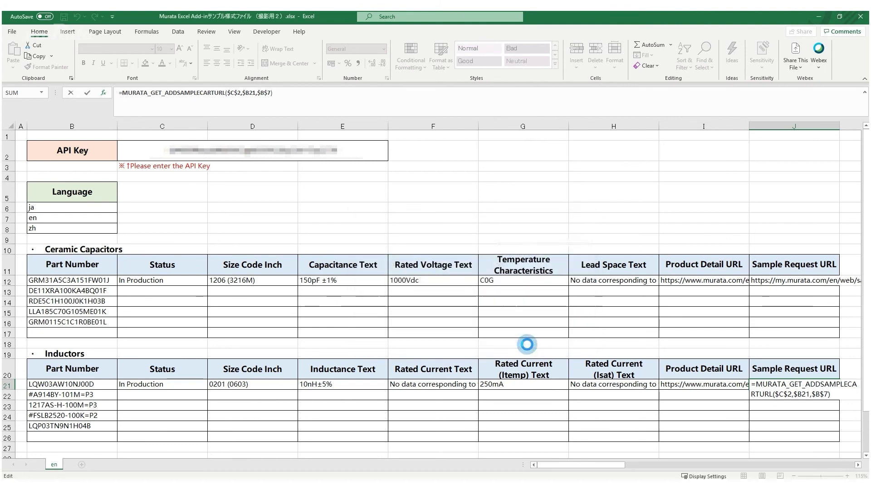
# - Fill the C12:J12 capacitor formulas down through row 17
pyautogui.click(175, 282)
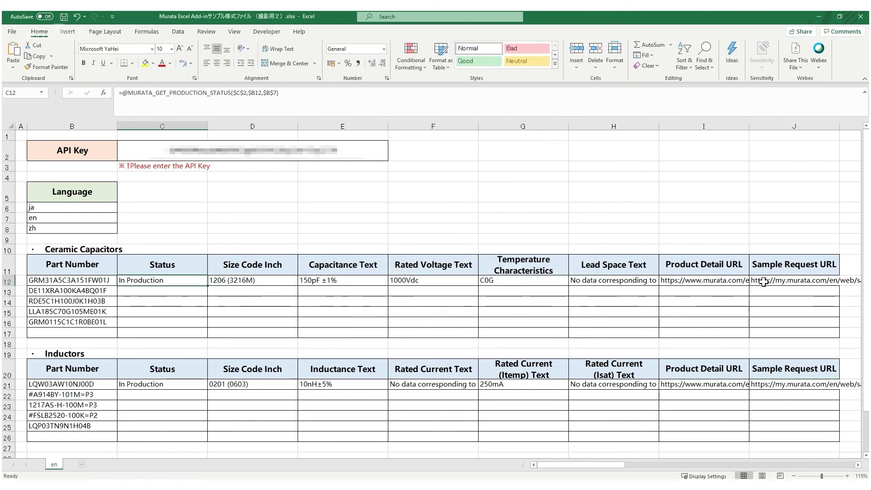
pyautogui.keyDown('shift'); pyautogui.click(779, 283); pyautogui.keyUp('shift')
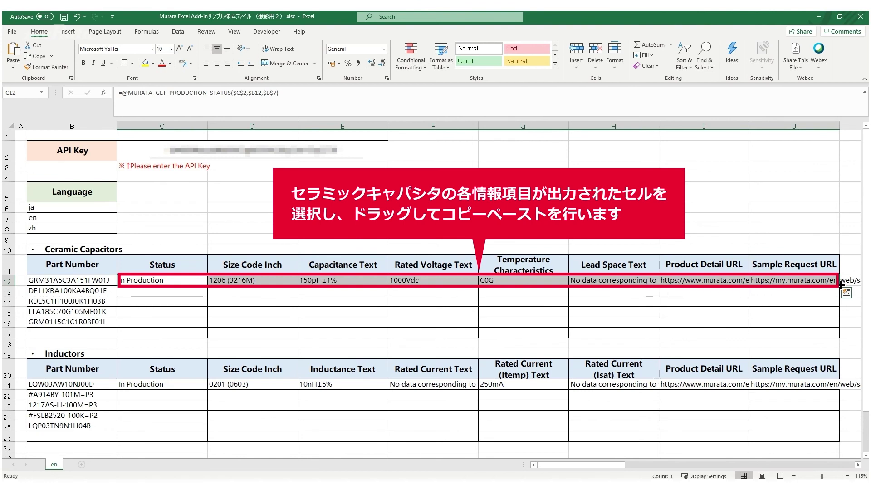
pyautogui.moveTo(841, 285); pyautogui.dragTo(840, 340)
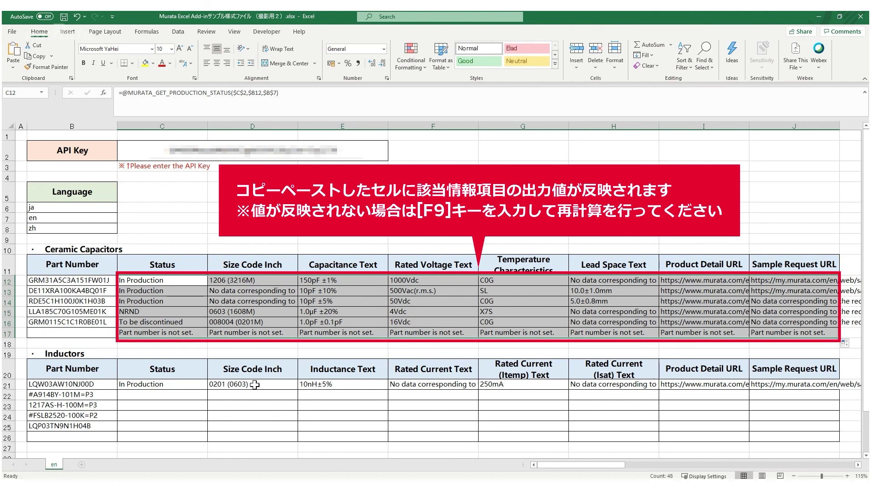
pyautogui.moveTo(195, 386); pyautogui.dragTo(804, 386)
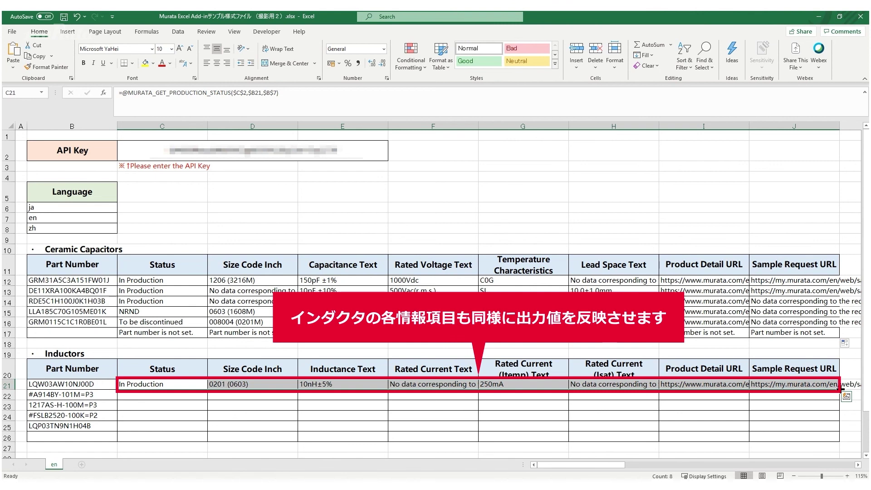
# - Fill the C21:J21 inductor formulas down through row 26, then deselect
pyautogui.moveTo(839, 386); pyautogui.dragTo(845, 448)
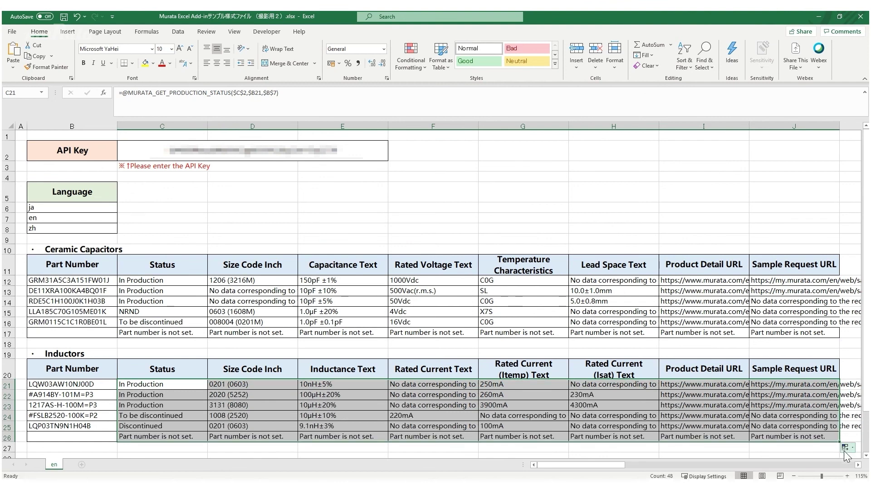
pyautogui.click(855, 449)
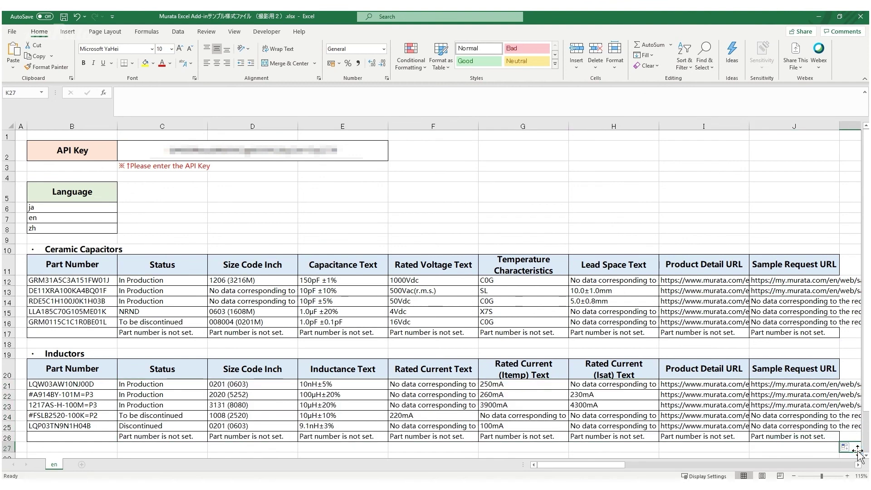